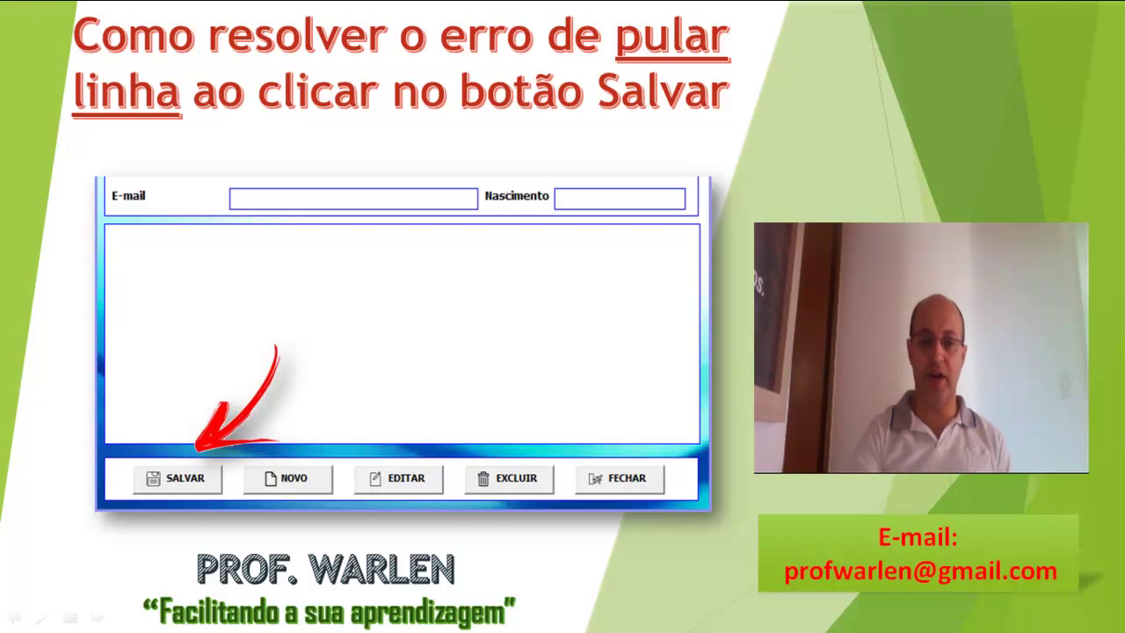
# Load the youtube.com/profwarlen channel page in Firefox.
pyautogui.hotkey('alt', 'Tab')
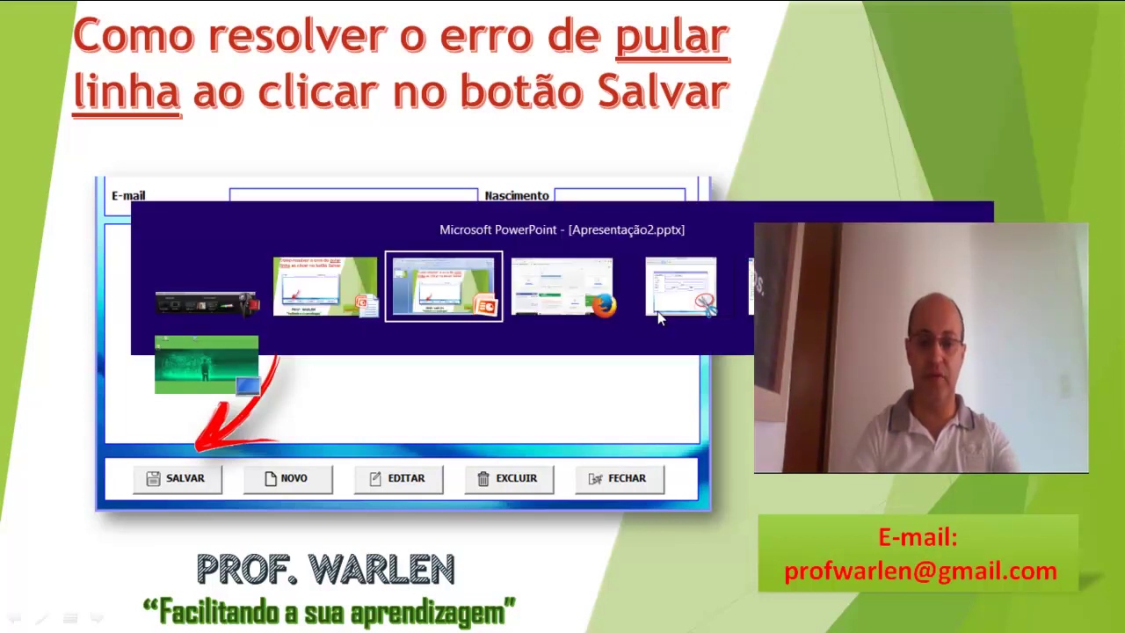
pyautogui.hotkey('alt', 'Tab')
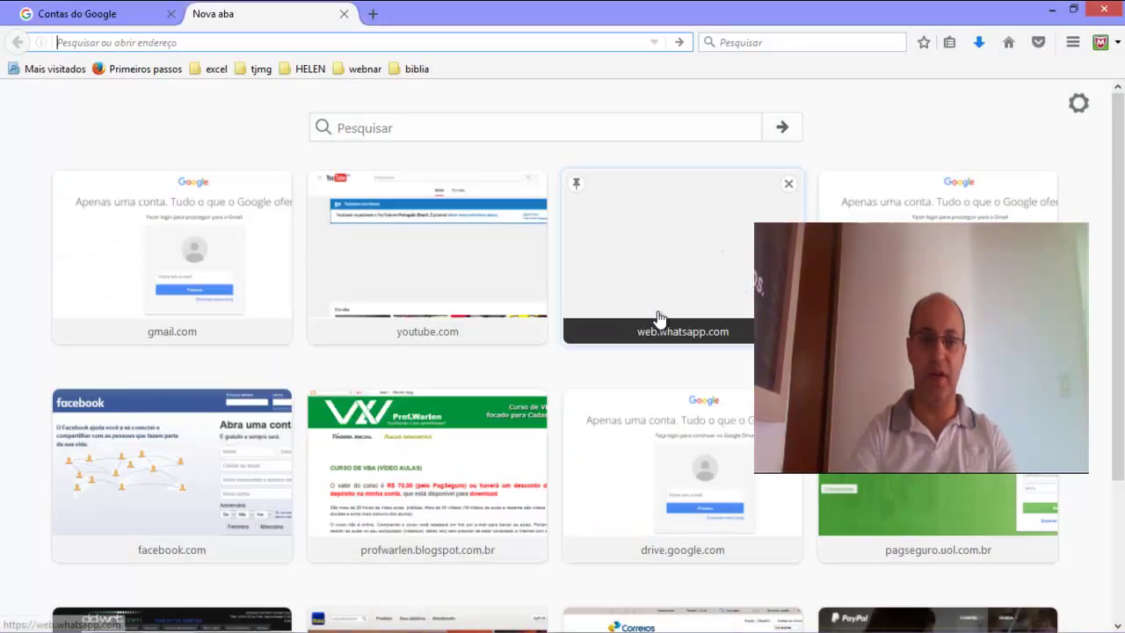
pyautogui.write('youtube.com/')
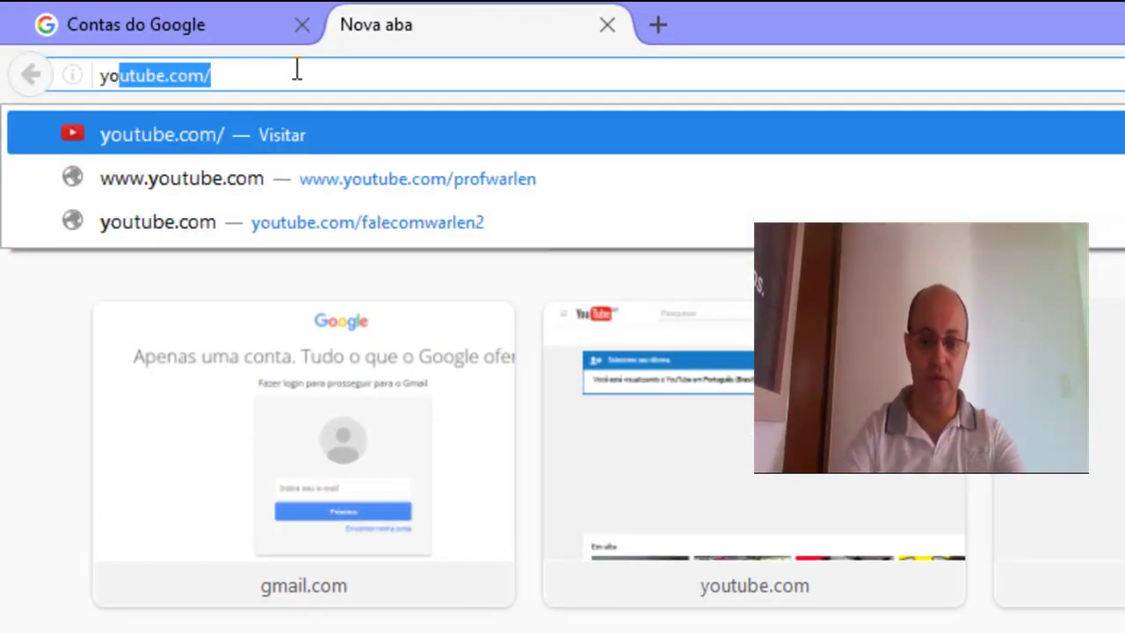
pyautogui.press('End')
pyautogui.write('p')
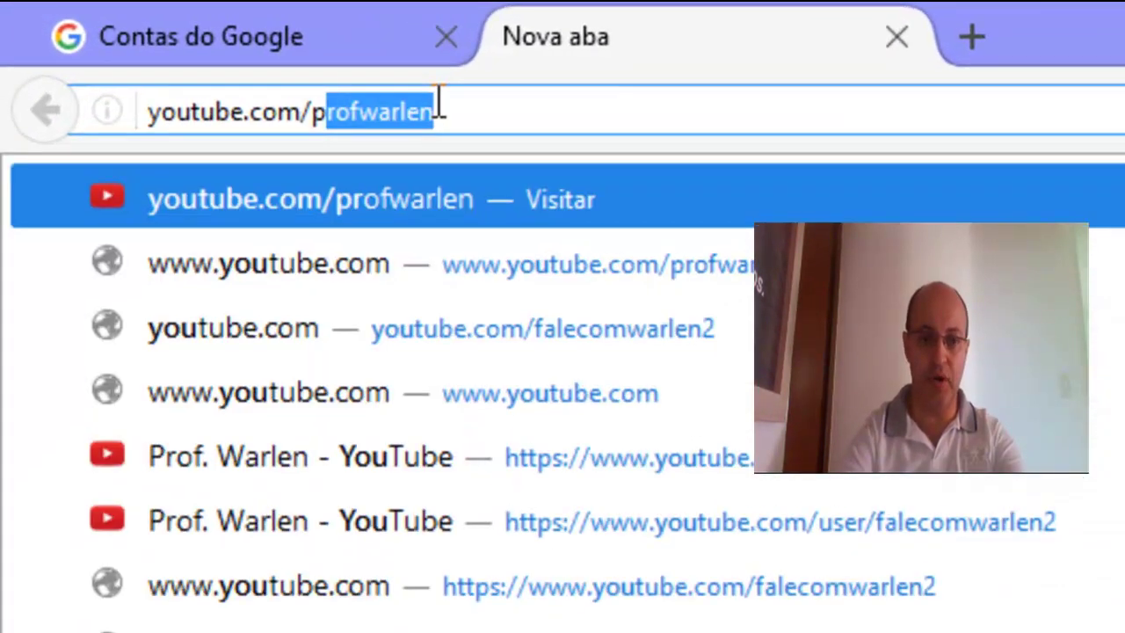
pyautogui.write('rofw')
pyautogui.press('Return')
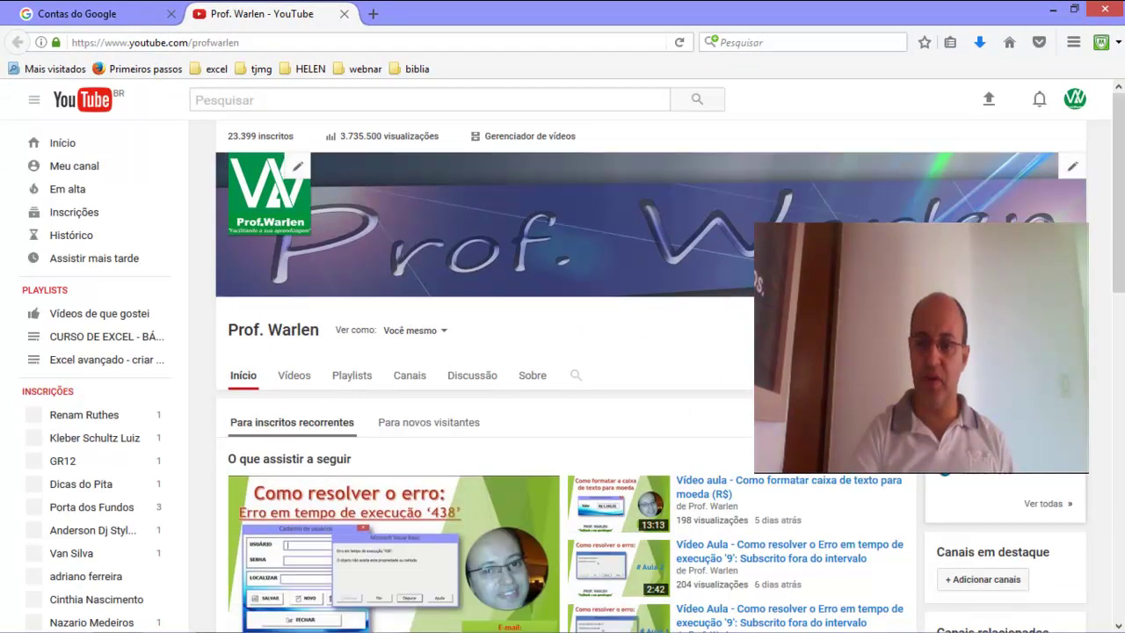
# Open the 'Todas as aulas de Cadastro de Clientes' playlist on the channel page.
pyautogui.moveTo(1122, 201); pyautogui.dragTo(1122, 317)
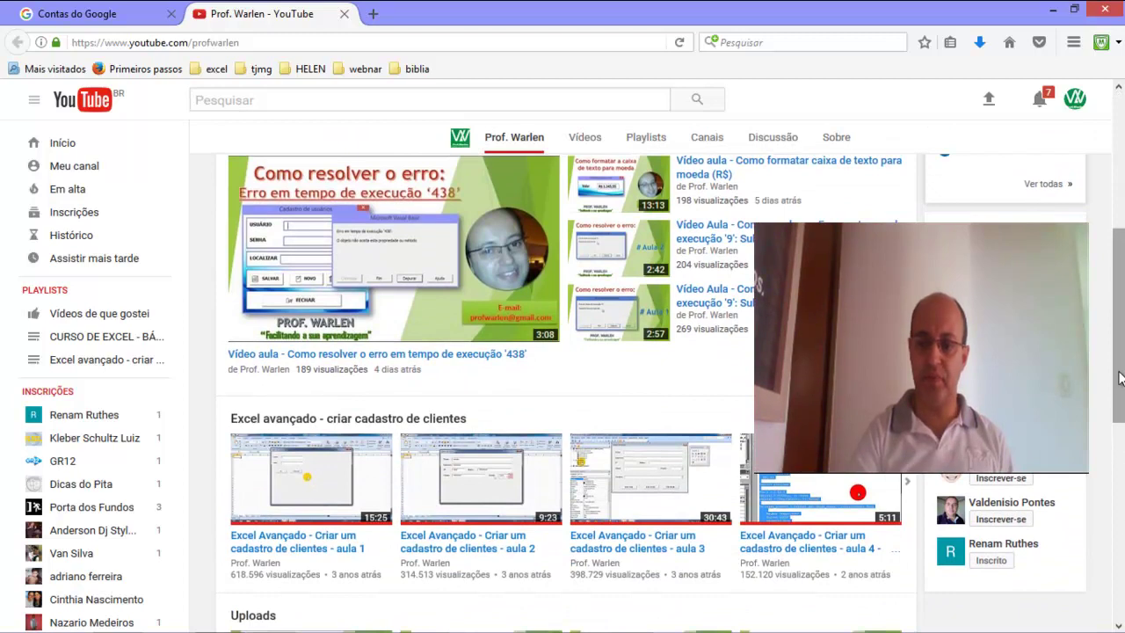
pyautogui.moveTo(1119, 378); pyautogui.dragTo(1118, 547)
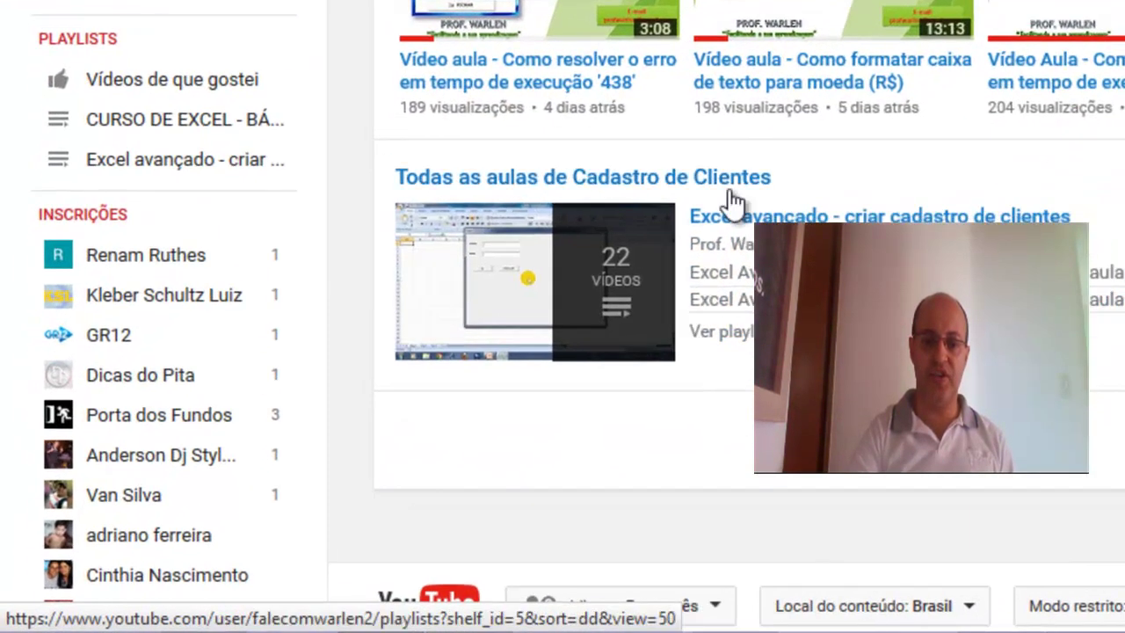
pyautogui.click(654, 183)
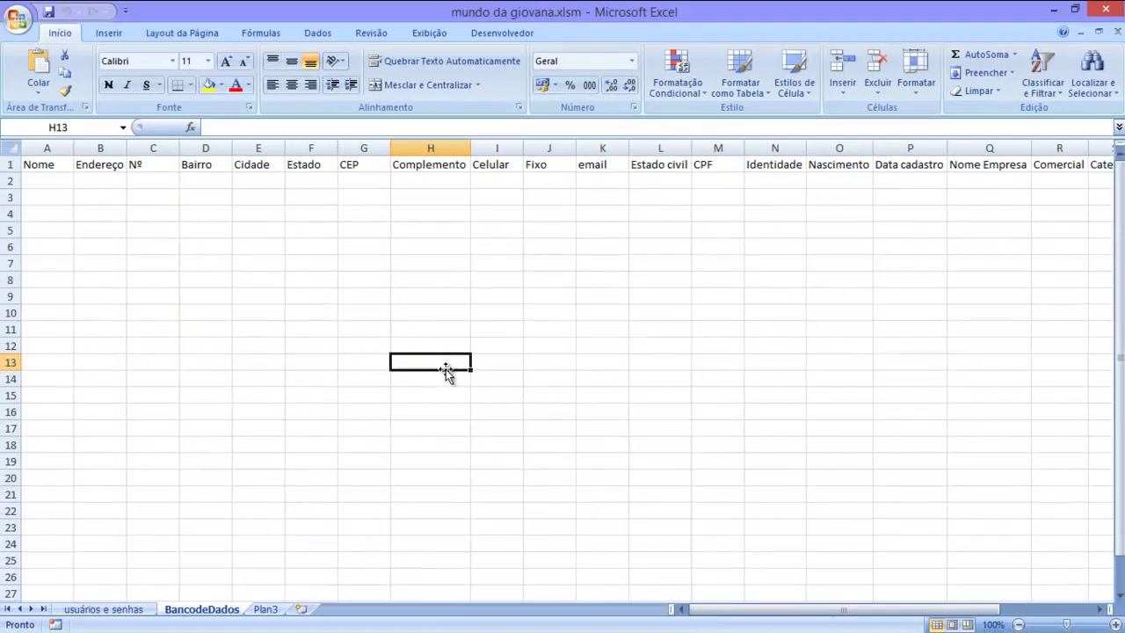
# Run the CADASTRO form, save test name 'dfsdfdsfdsf', then close the form.
pyautogui.hotkey('alt', 'F11')
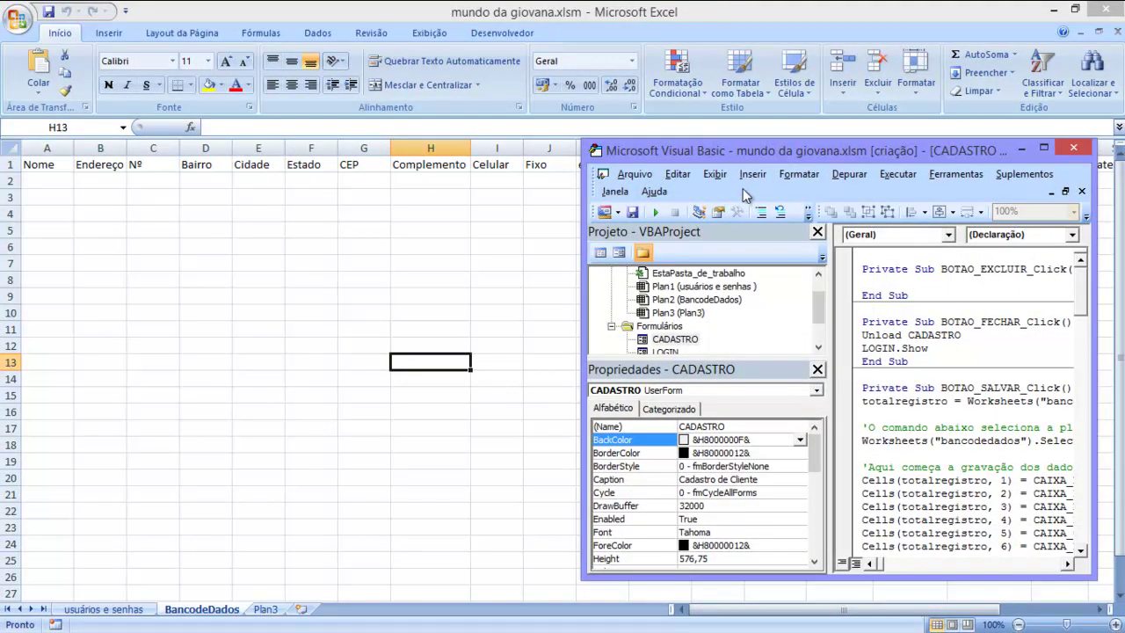
pyautogui.click(655, 211)
pyautogui.write('dfsdfdsfdsf')
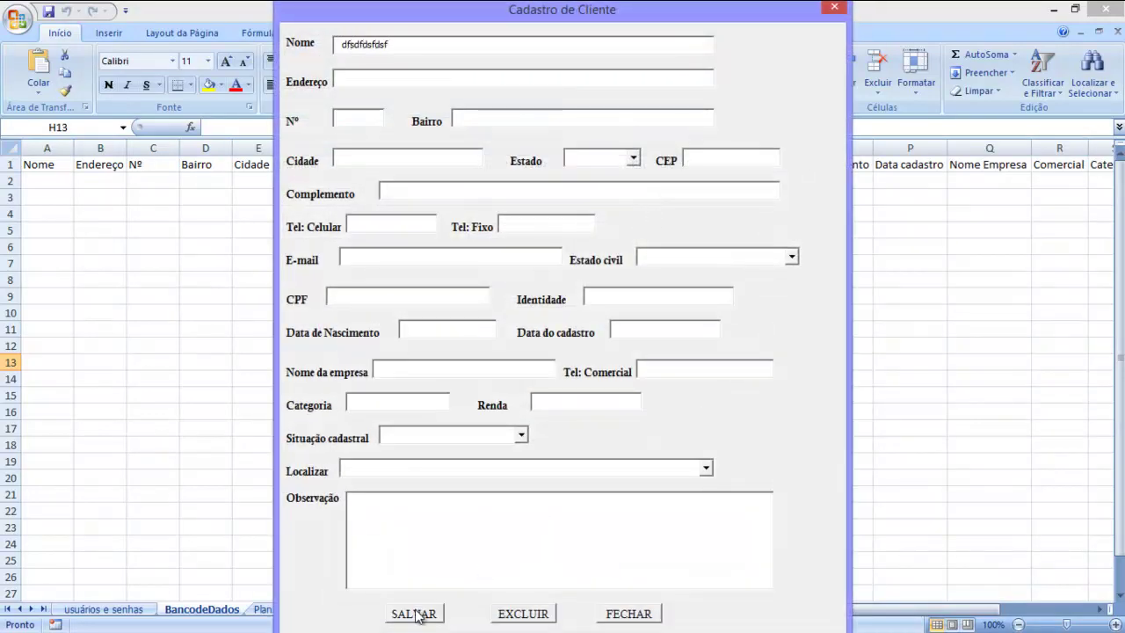
pyautogui.click(416, 614)
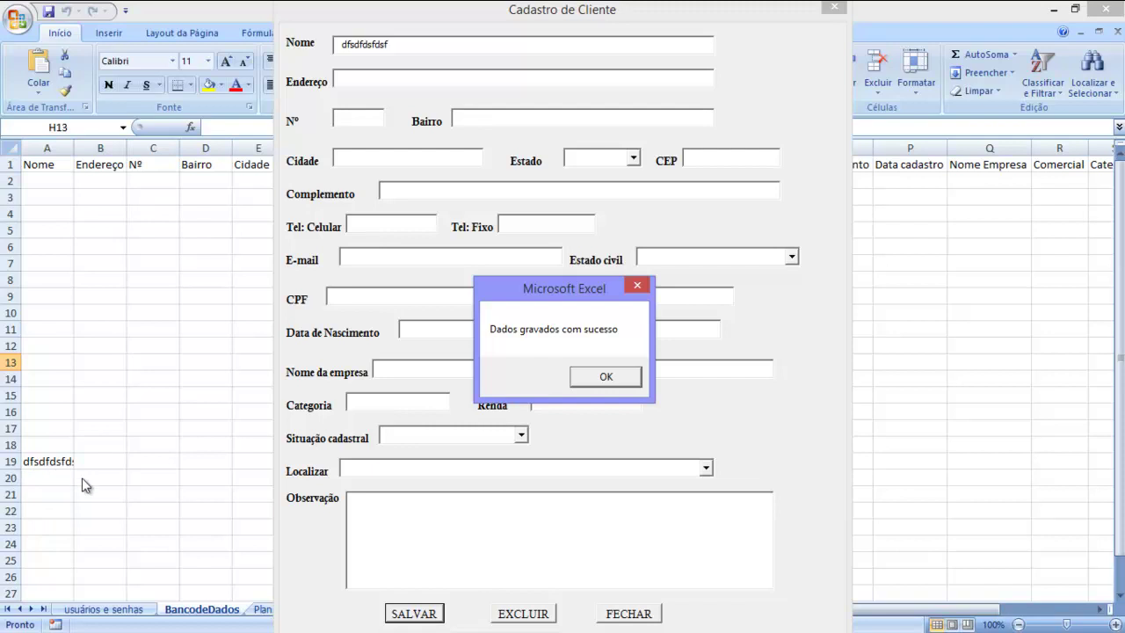
pyautogui.click(614, 379)
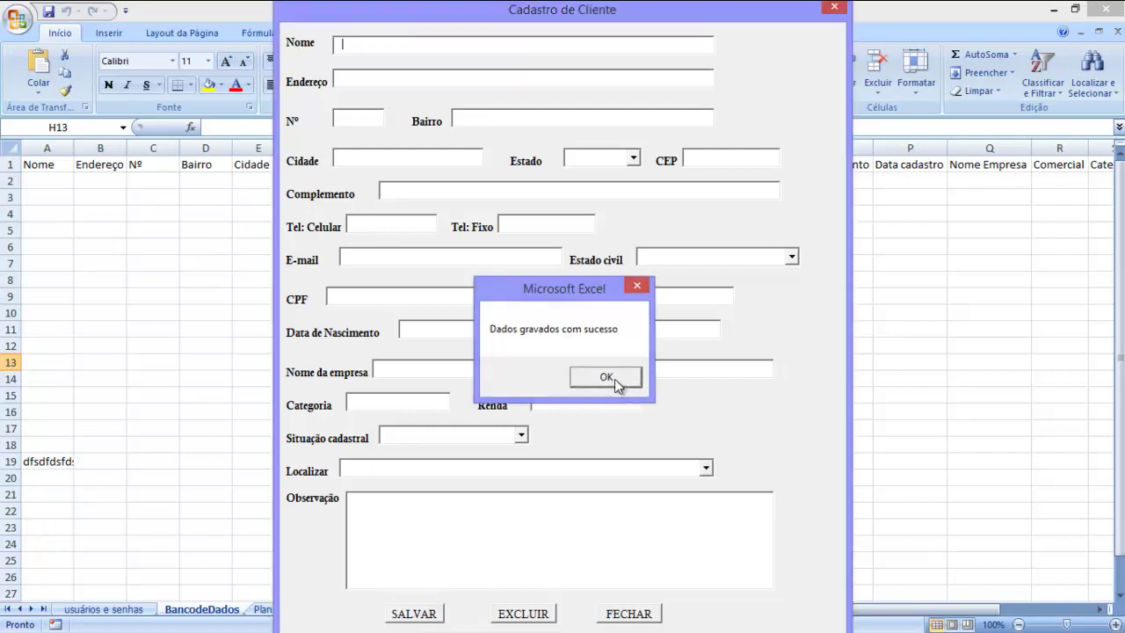
pyautogui.click(834, 10)
# On BancodeDados, enter test values 'sssd' in A5 and 'fdfd' in B5.
pyautogui.click(194, 379)
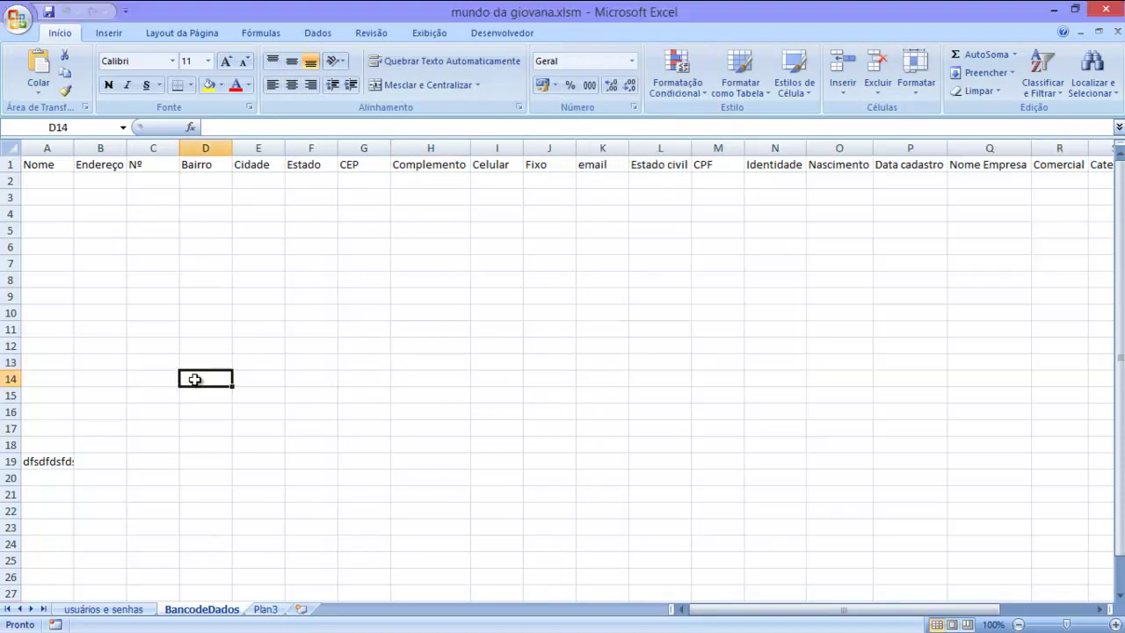
pyautogui.moveTo(50, 232); pyautogui.dragTo(89, 227)
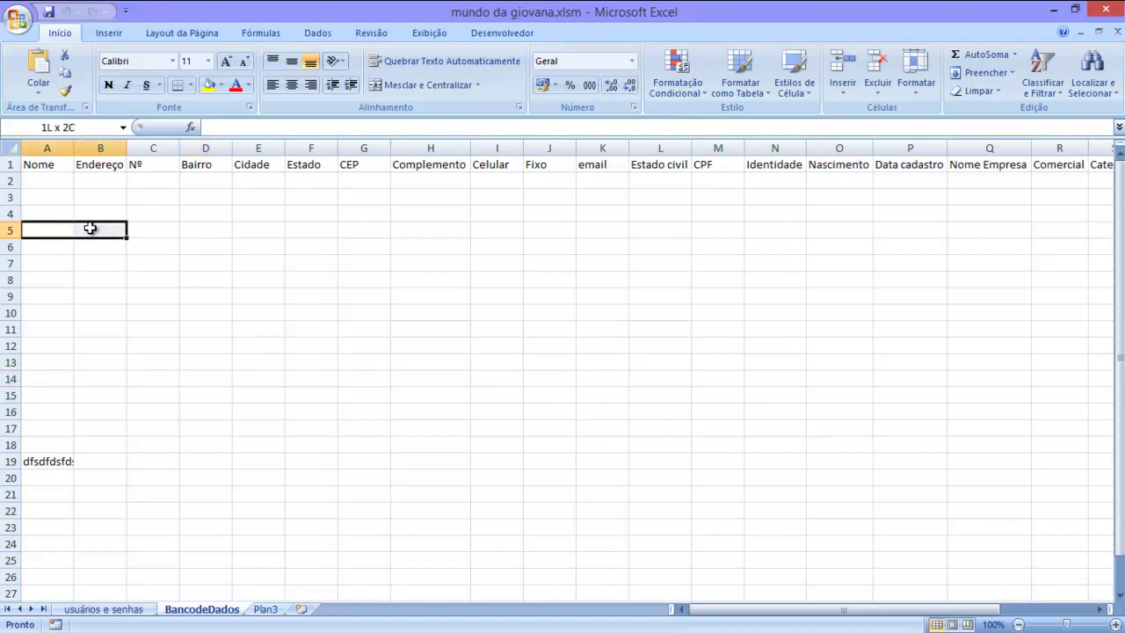
pyautogui.write('sssd')
pyautogui.press('Tab')
pyautogui.write('fd')
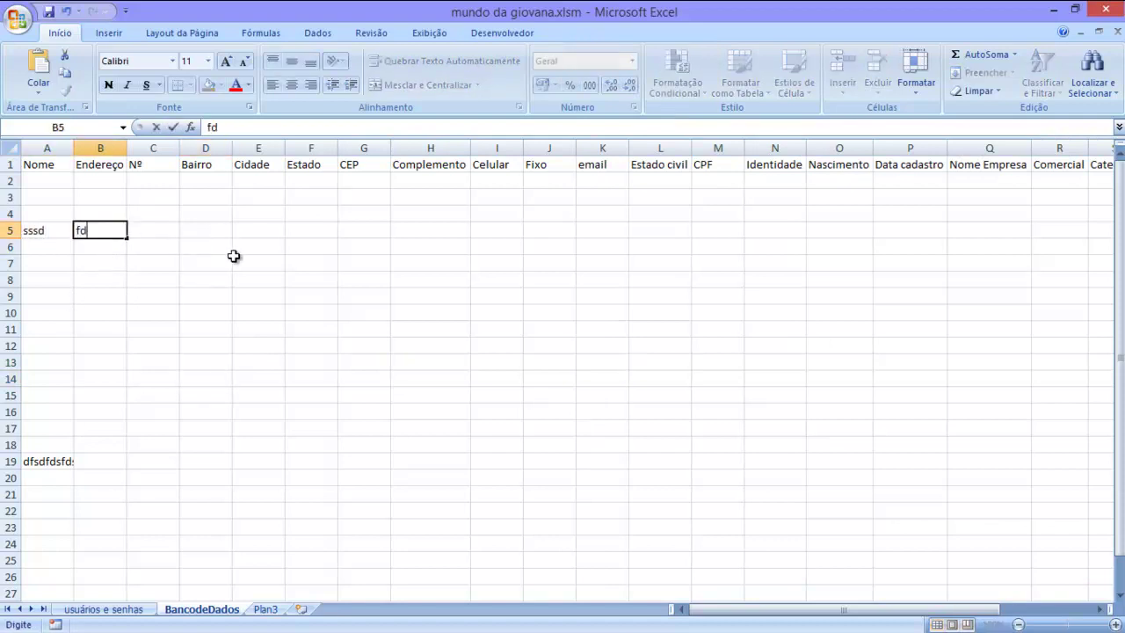
pyautogui.write('fd')
pyautogui.click(166, 311)
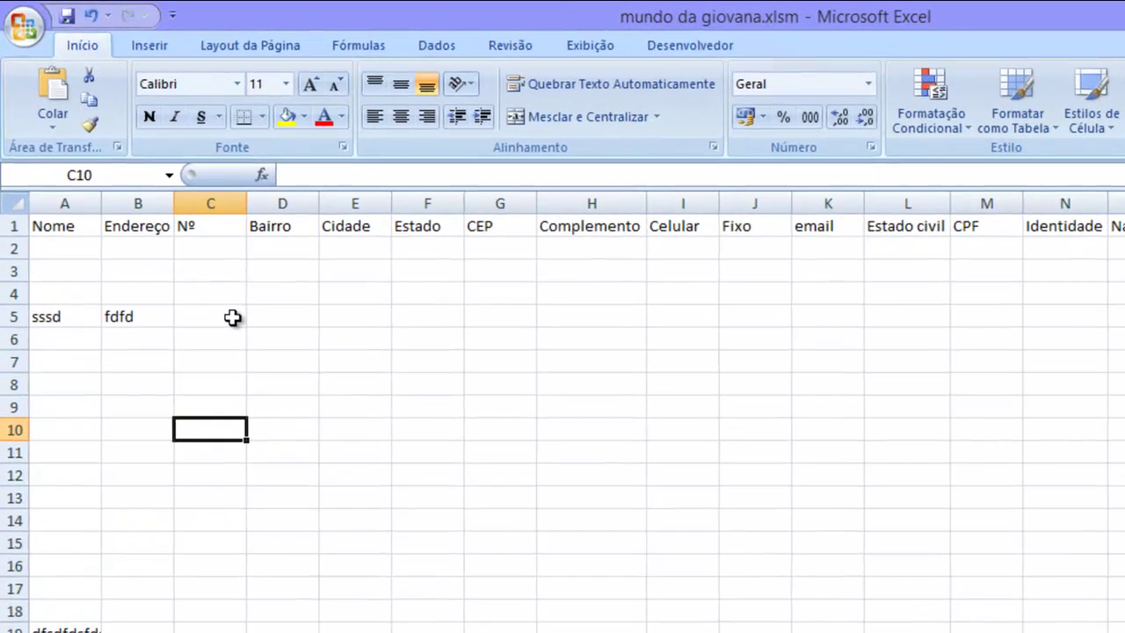
# Clear the test entries from A5:C5, leaving row 5 empty.
pyautogui.click(51, 317)
pyautogui.press('Delete')
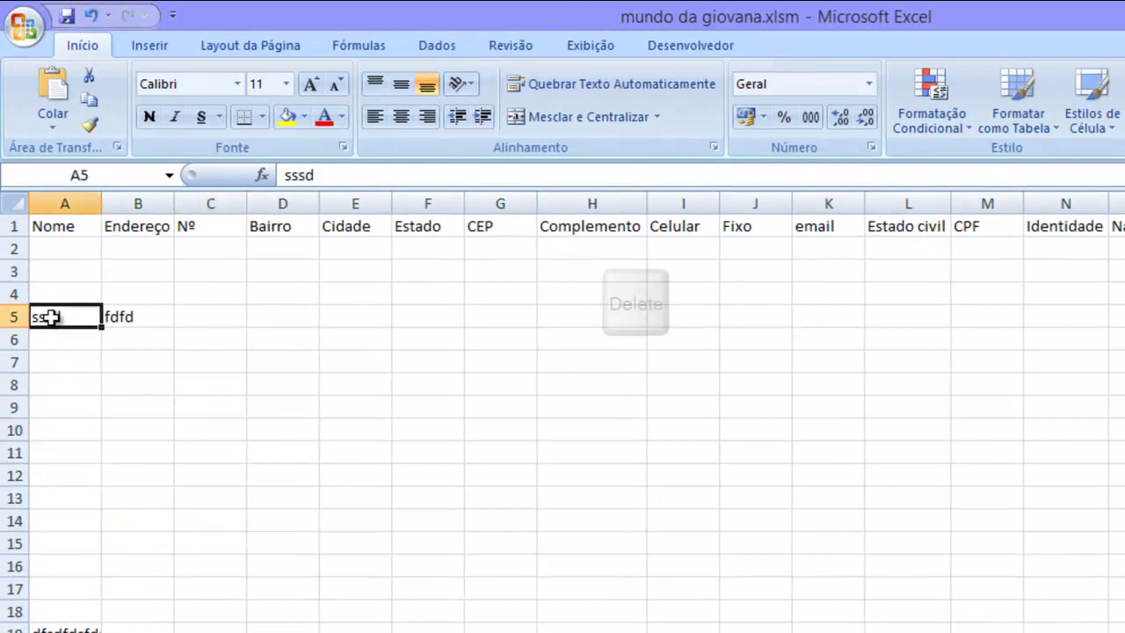
pyautogui.moveTo(51, 317); pyautogui.dragTo(199, 318)
pyautogui.press('Delete')
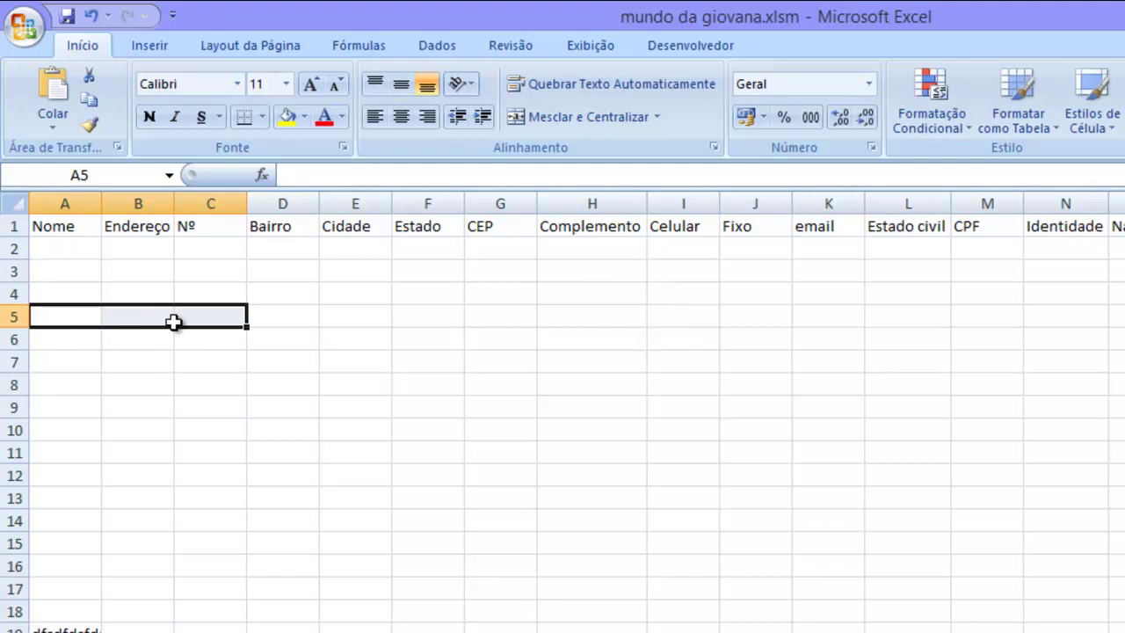
pyautogui.click(69, 337)
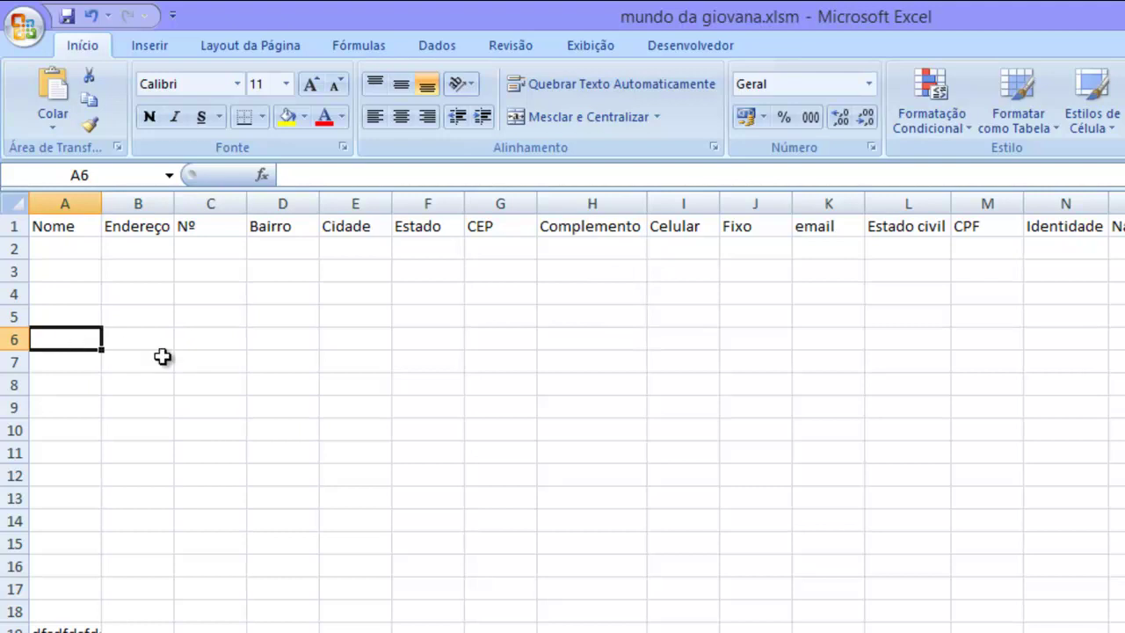
pyautogui.click(232, 395)
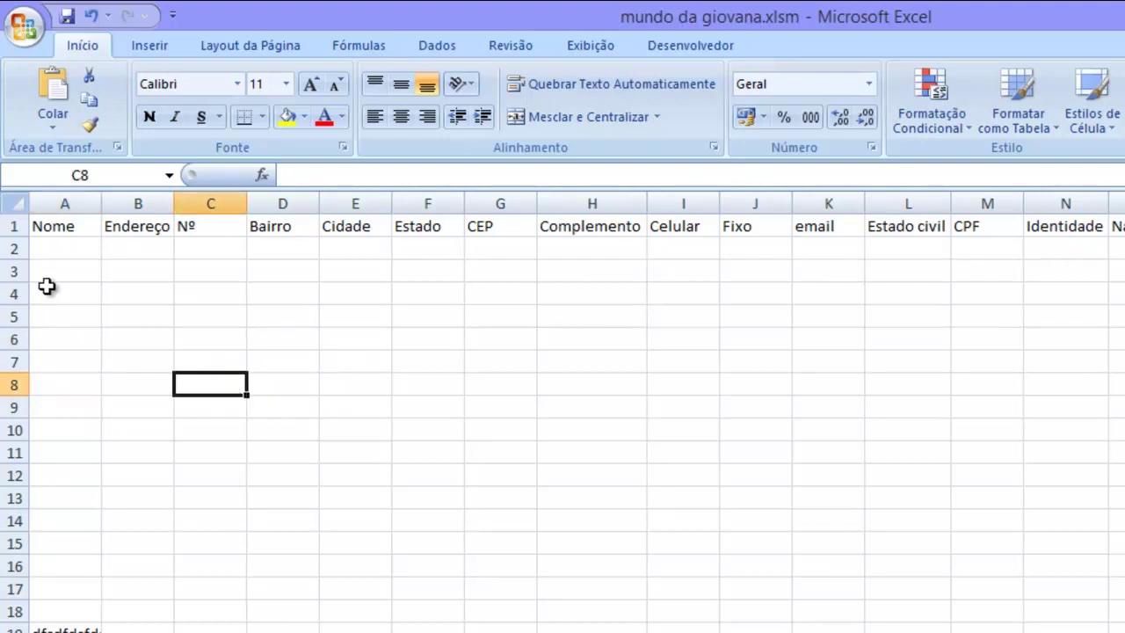
# Delete rows 2–19 of BancodeDados, removing the stray row-19 entry.
pyautogui.moveTo(10, 249); pyautogui.dragTo(9, 620)
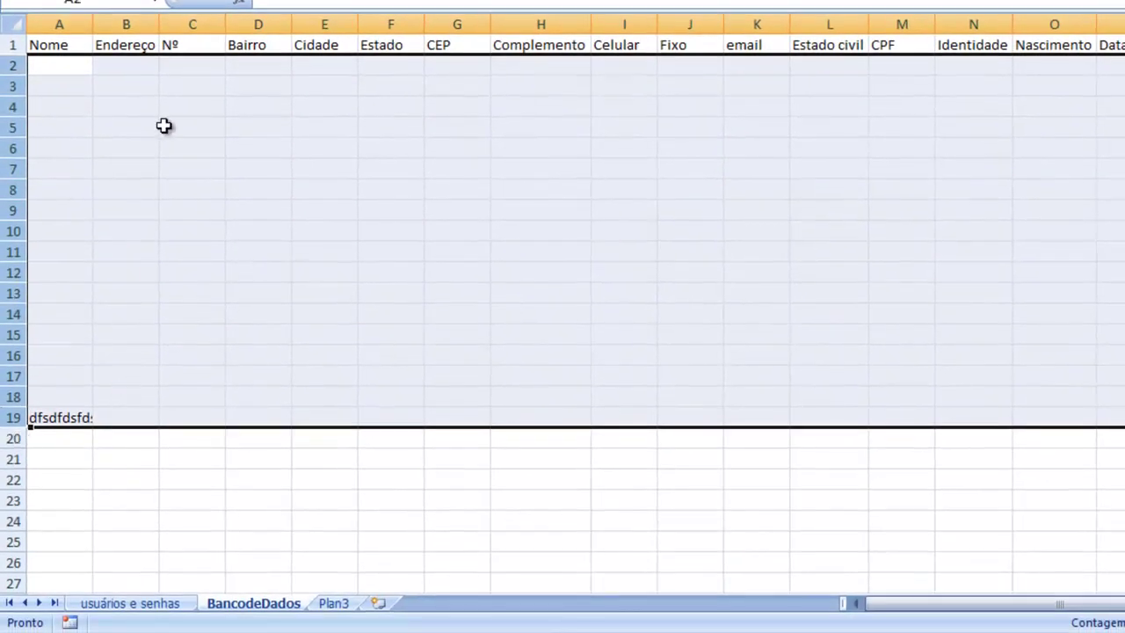
pyautogui.rightClick(170, 144)
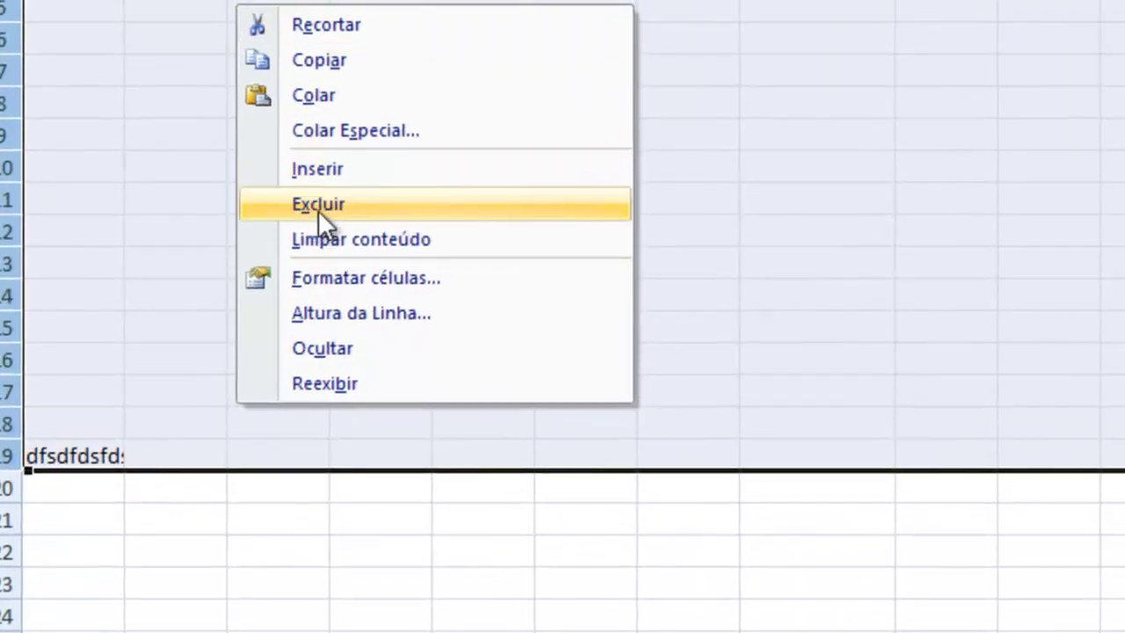
pyautogui.click(319, 209)
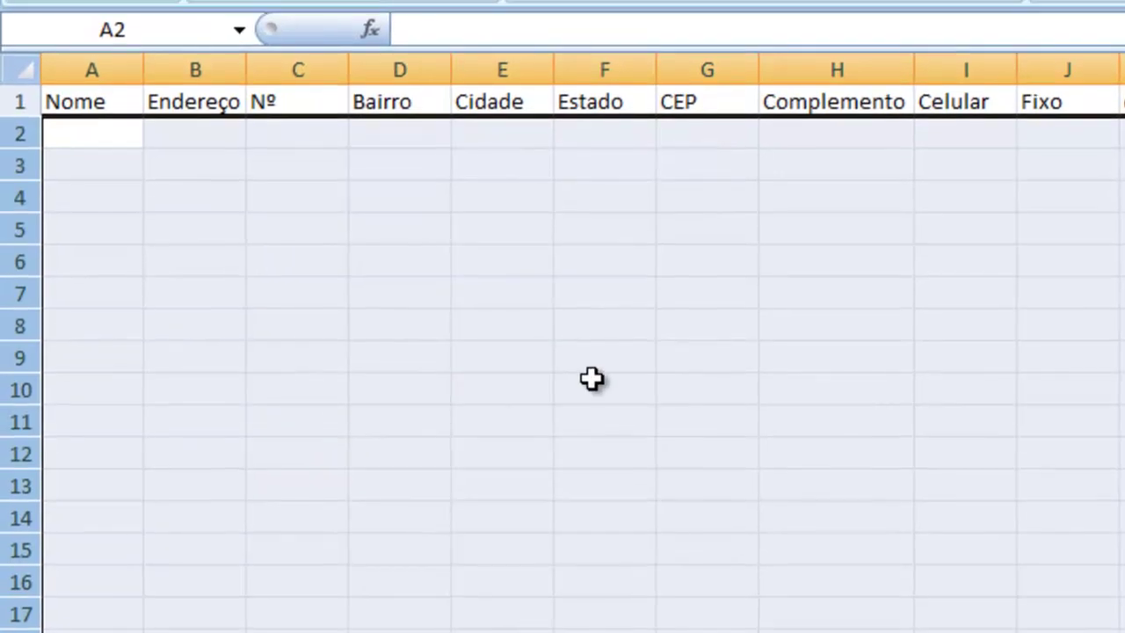
pyautogui.click(595, 366)
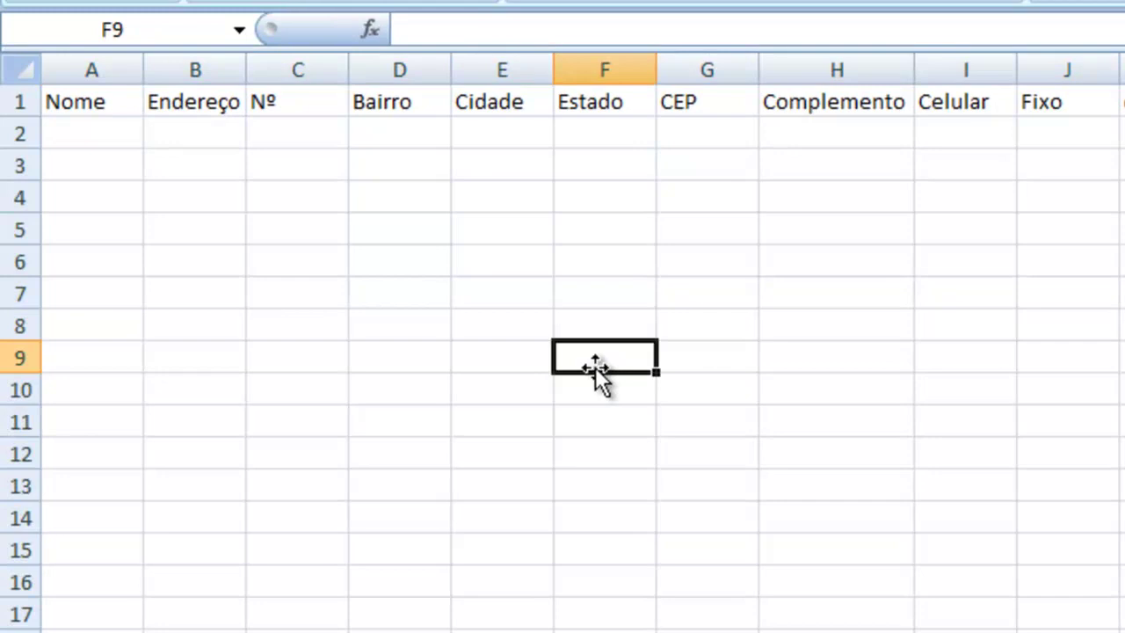
# Run the CADASTRO form, save a first test record, and return to the sheet.
pyautogui.hotkey('alt', 'F11')
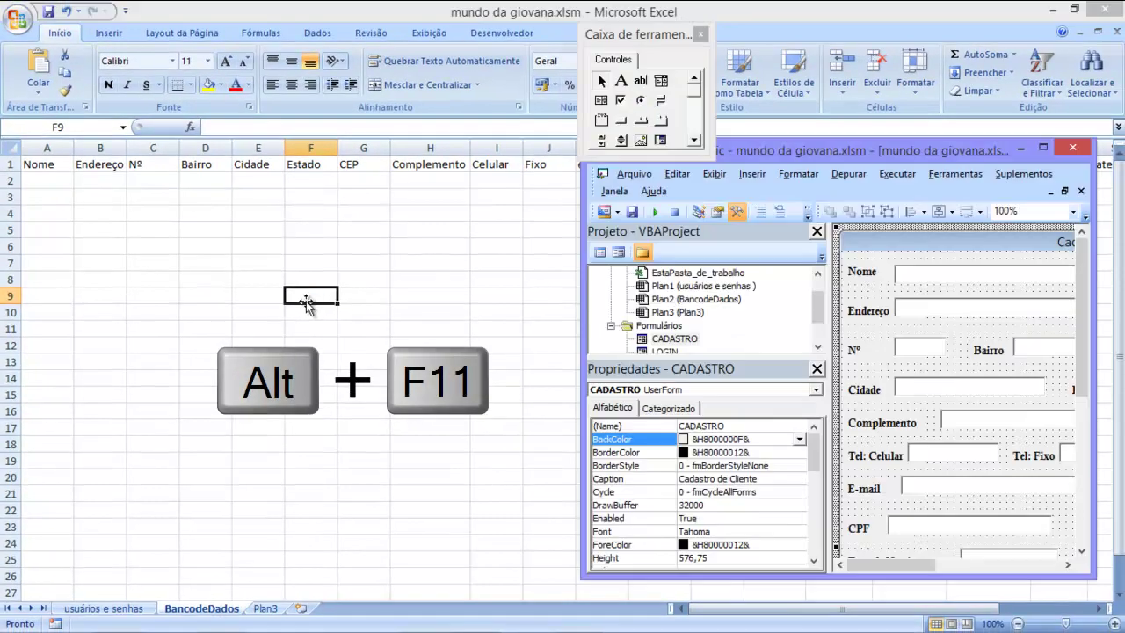
pyautogui.click(655, 215)
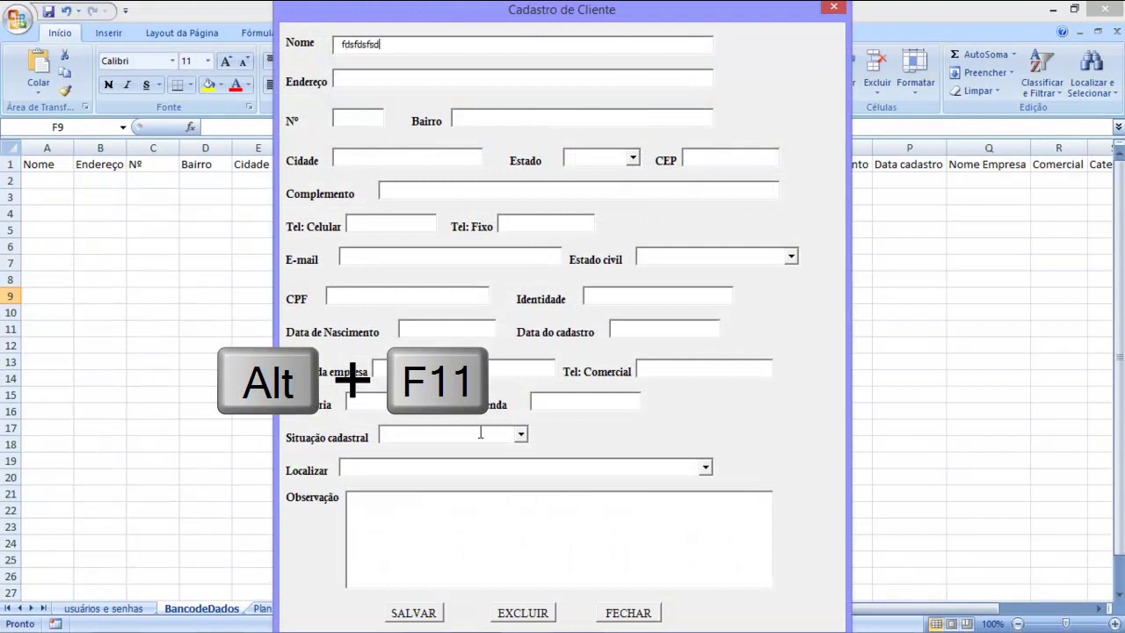
pyautogui.click(415, 614)
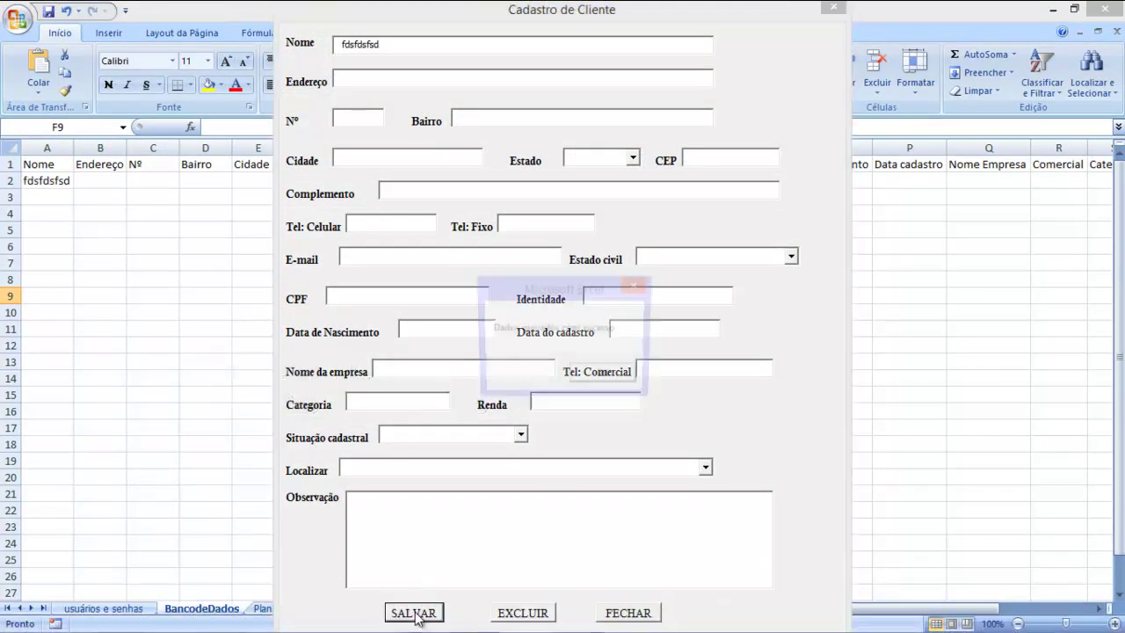
pyautogui.click(601, 378)
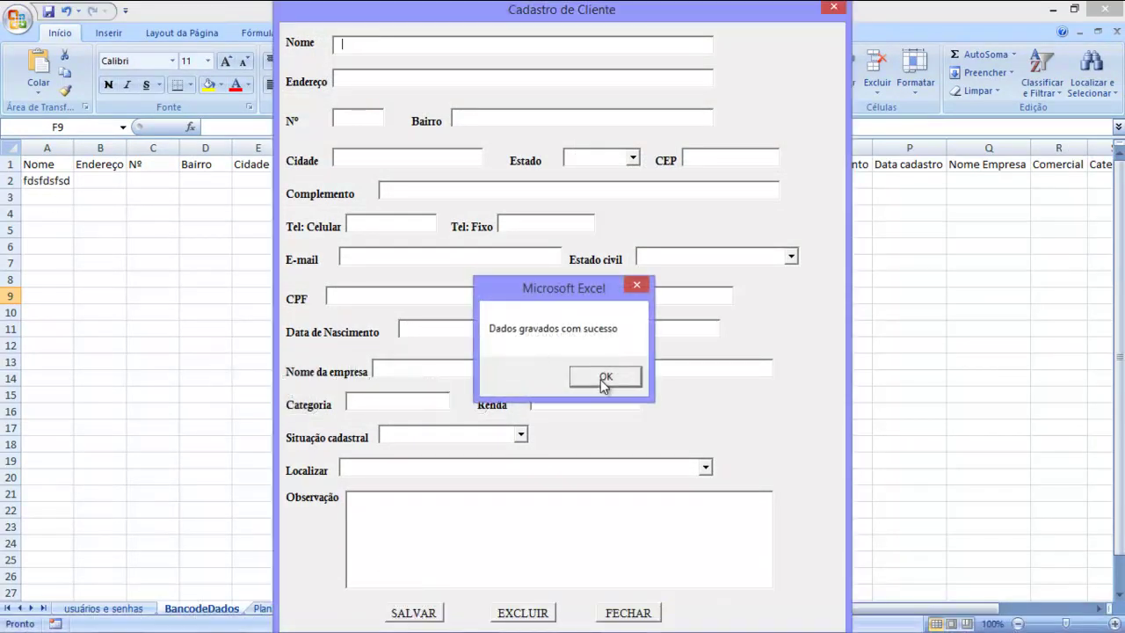
pyautogui.click(833, 9)
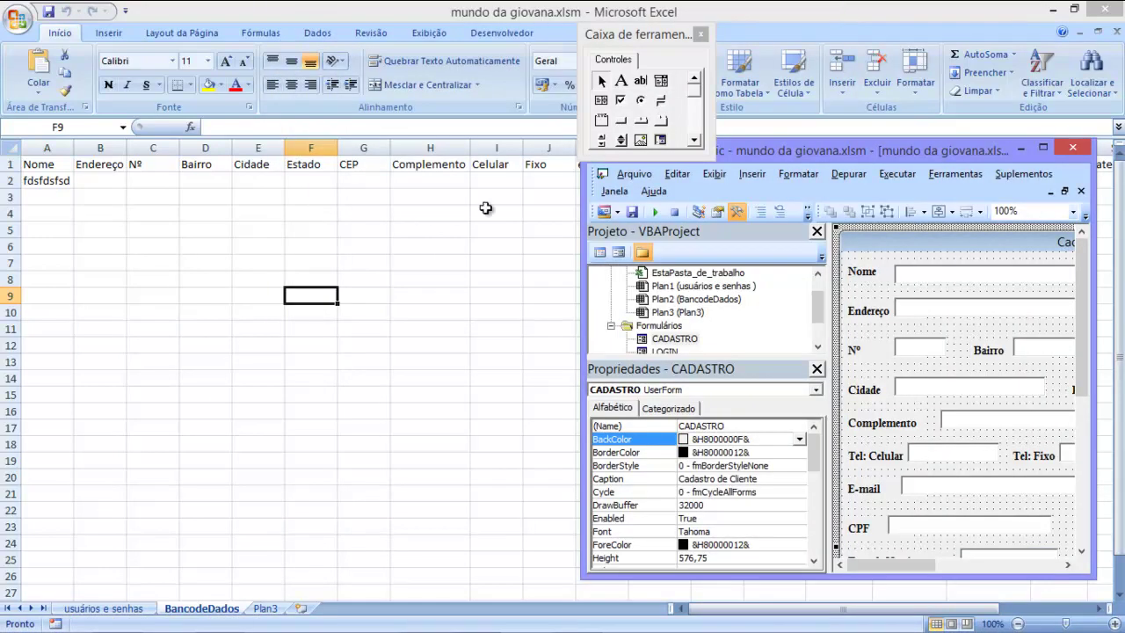
pyautogui.click(147, 226)
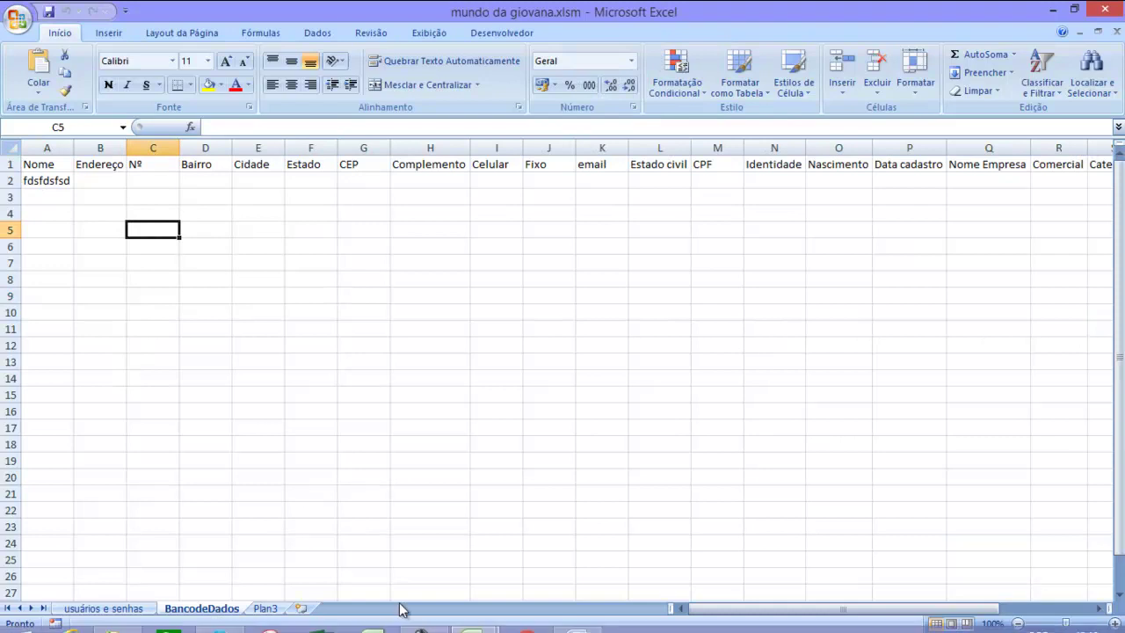
# Save a second record with Nome 'sdfs' and Endereço 'dsfsdfdsf', then select A2:B3.
pyautogui.hotkey('alt', 'F11')
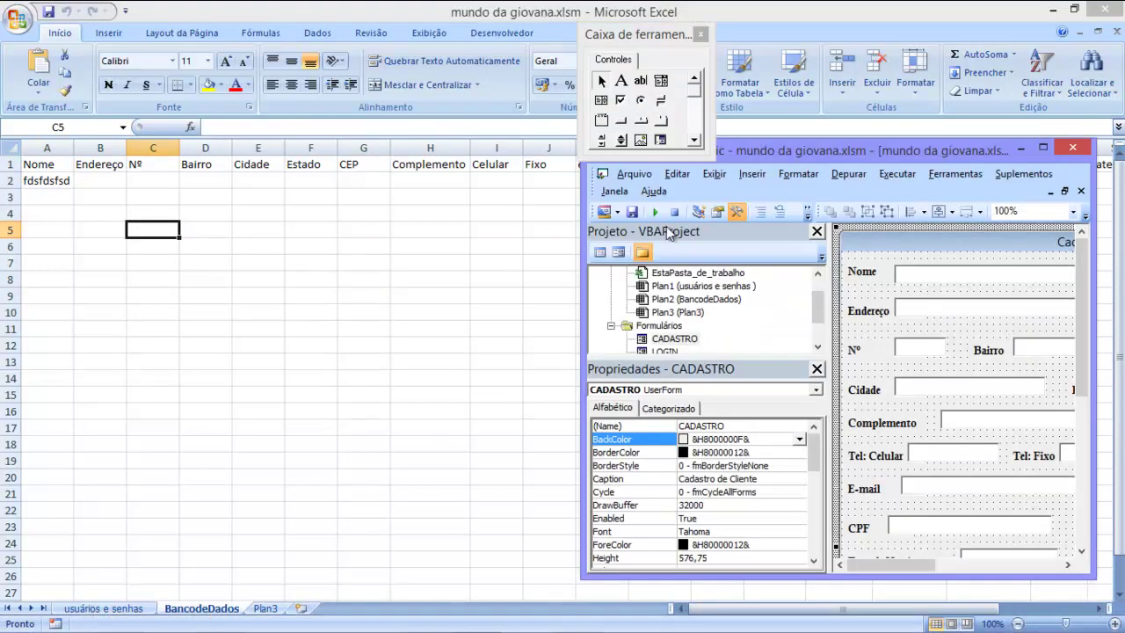
pyautogui.click(658, 213)
pyautogui.write('sdfs')
pyautogui.press('Tab')
pyautogui.write('dsfsdfdsf')
pyautogui.click(427, 612)
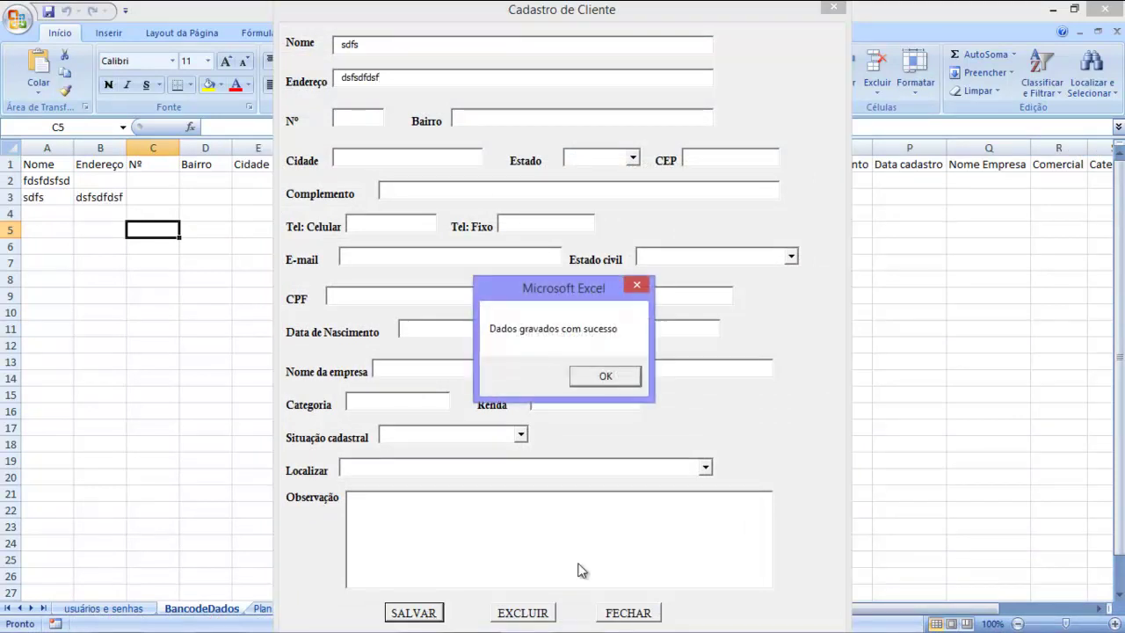
pyautogui.click(605, 376)
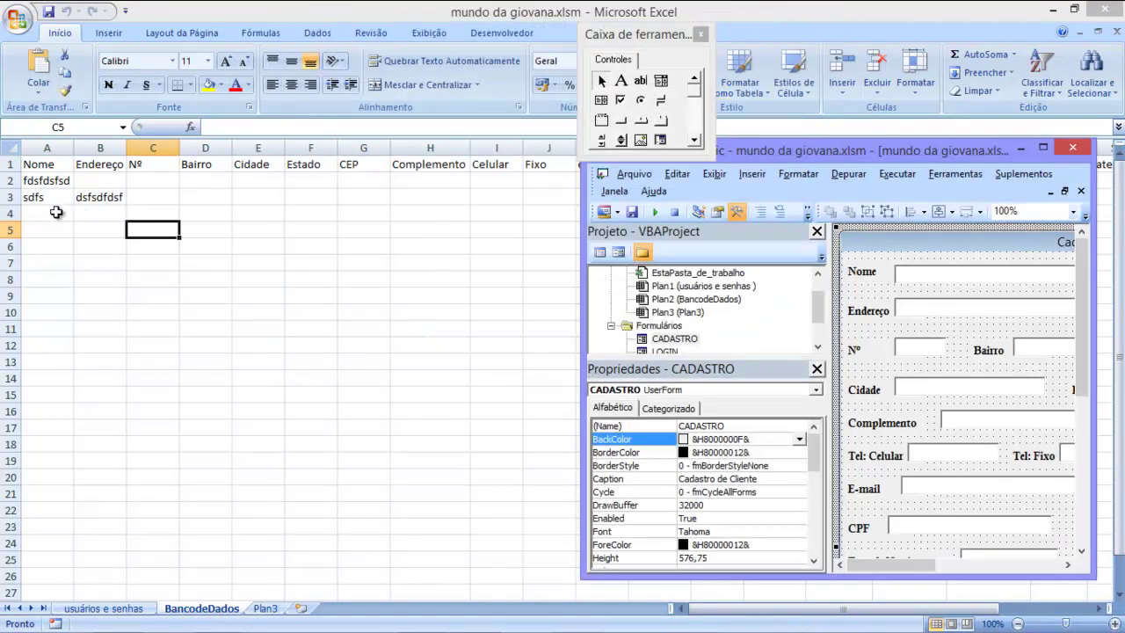
pyautogui.click(51, 182)
pyautogui.moveTo(51, 182); pyautogui.dragTo(95, 198)
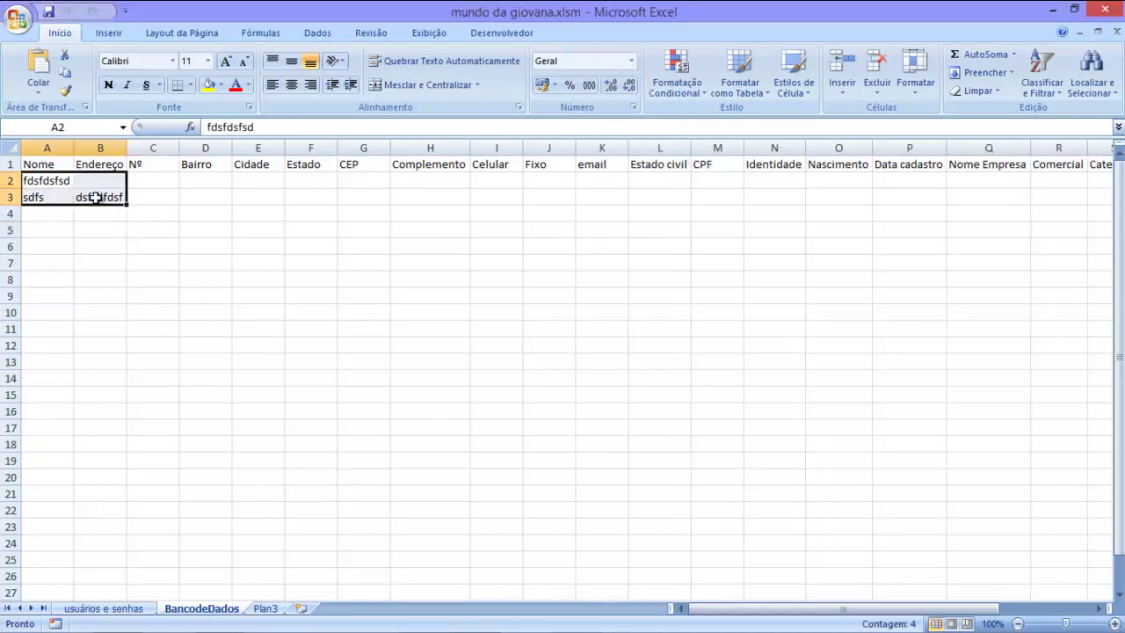
# Clear the test records in A2:B3 and delete rows 2–5 of BancodeDados.
pyautogui.press('Delete')
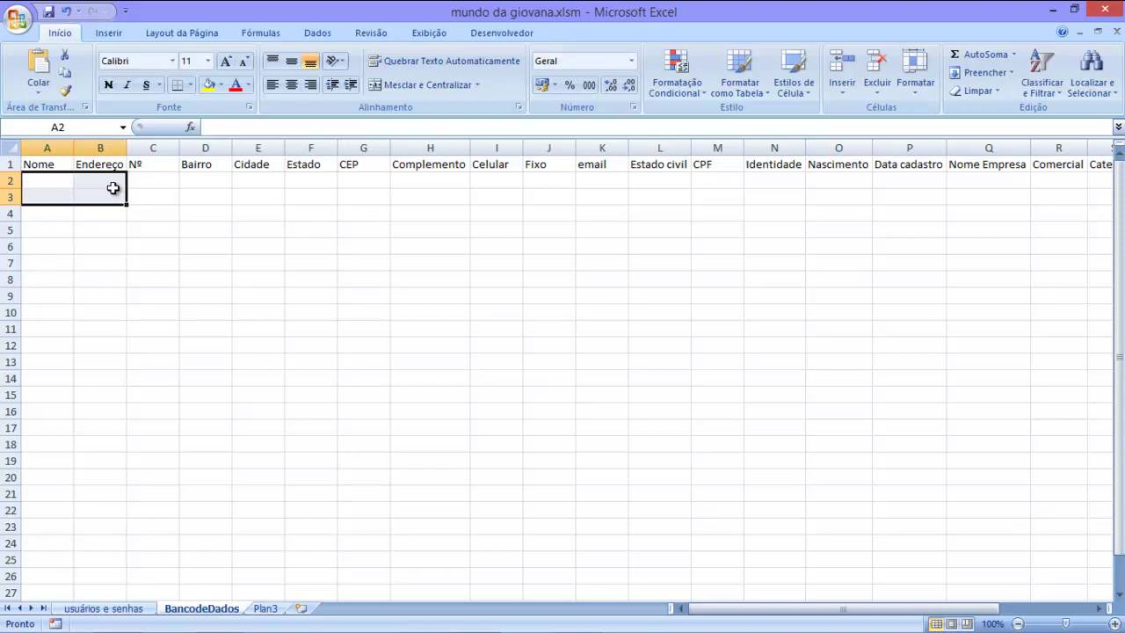
pyautogui.click(36, 216)
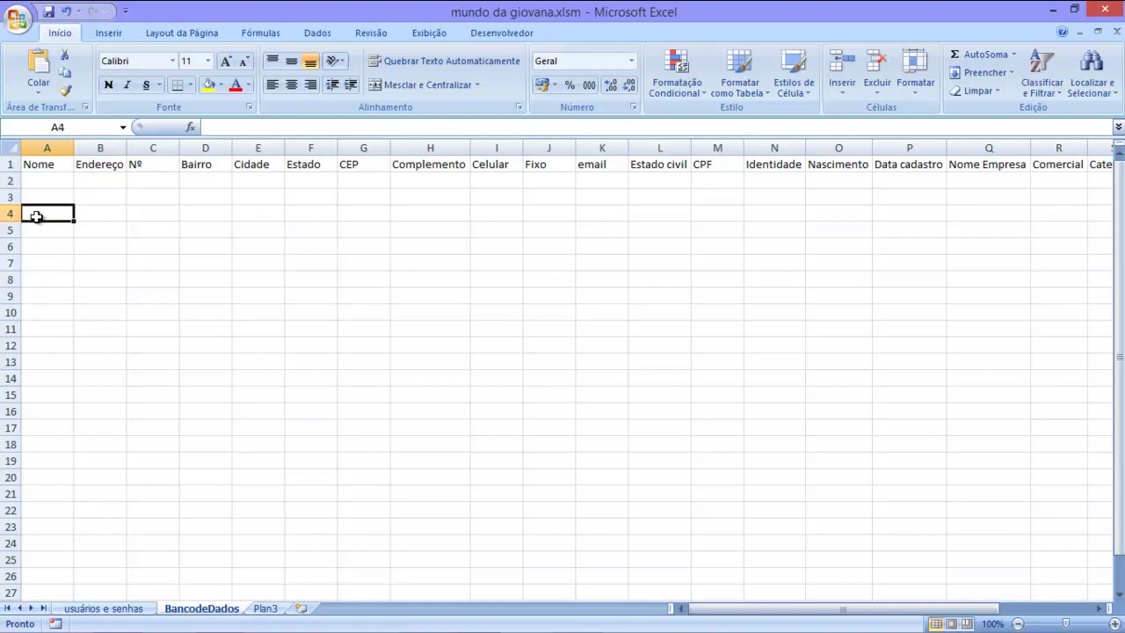
pyautogui.click(10, 181)
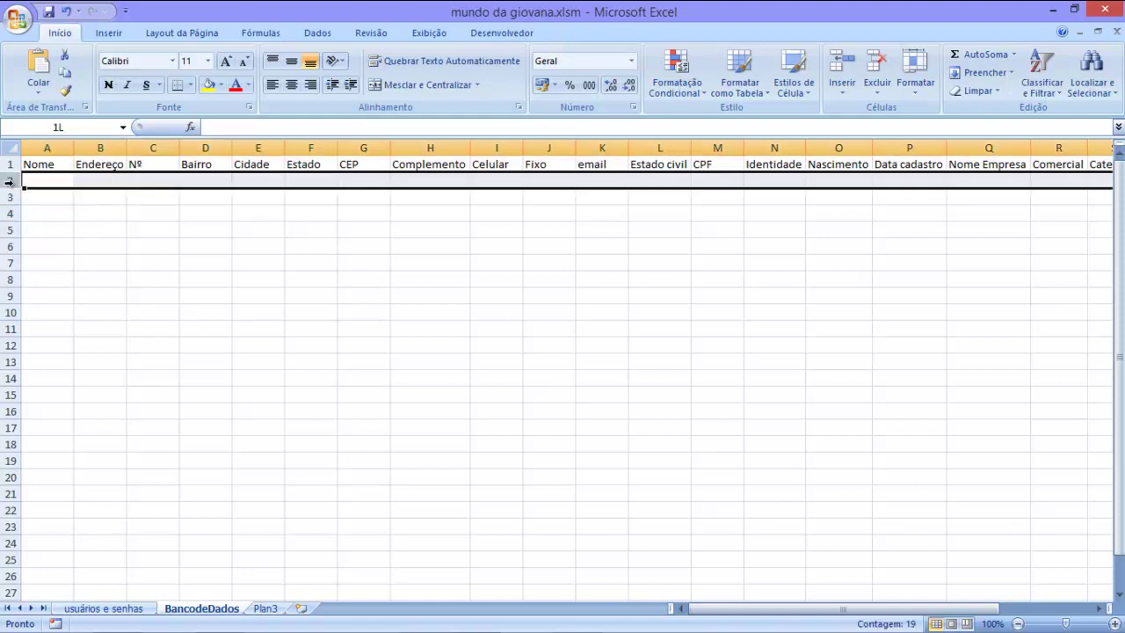
pyautogui.moveTo(10, 181); pyautogui.dragTo(9, 233)
pyautogui.rightClick(56, 187)
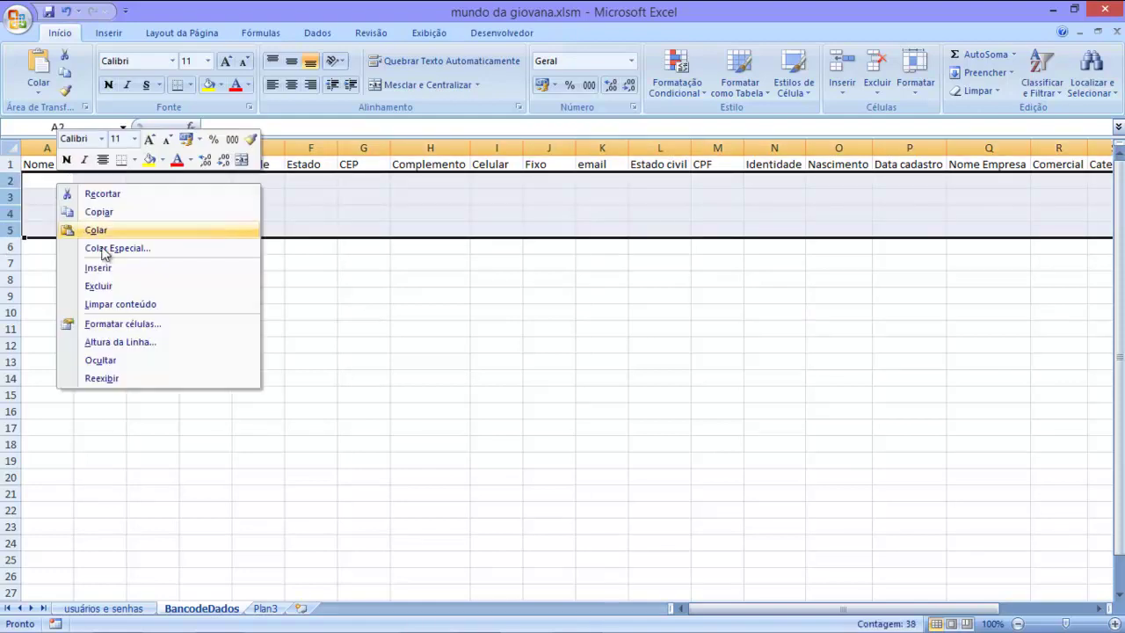
pyautogui.click(106, 286)
# Run the CADASTRO form with F5 and save test name 'dfsdfdsf' into row 2.
pyautogui.hotkey('alt', 'Tab')
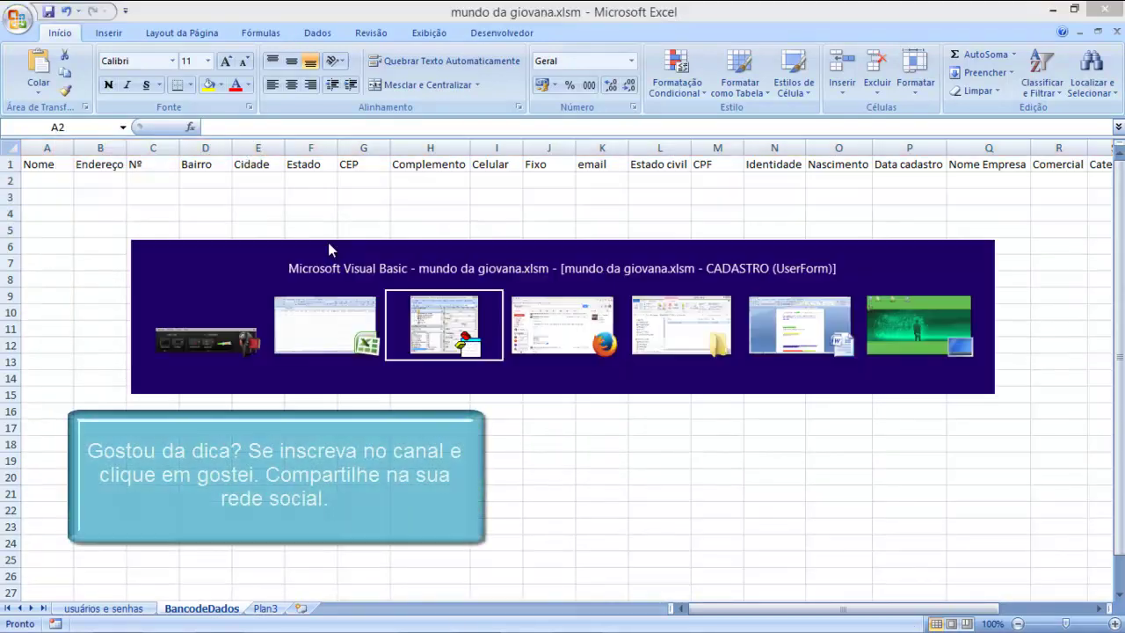
pyautogui.press('F5')
pyautogui.write('dfsdfdsf')
pyautogui.click(413, 613)
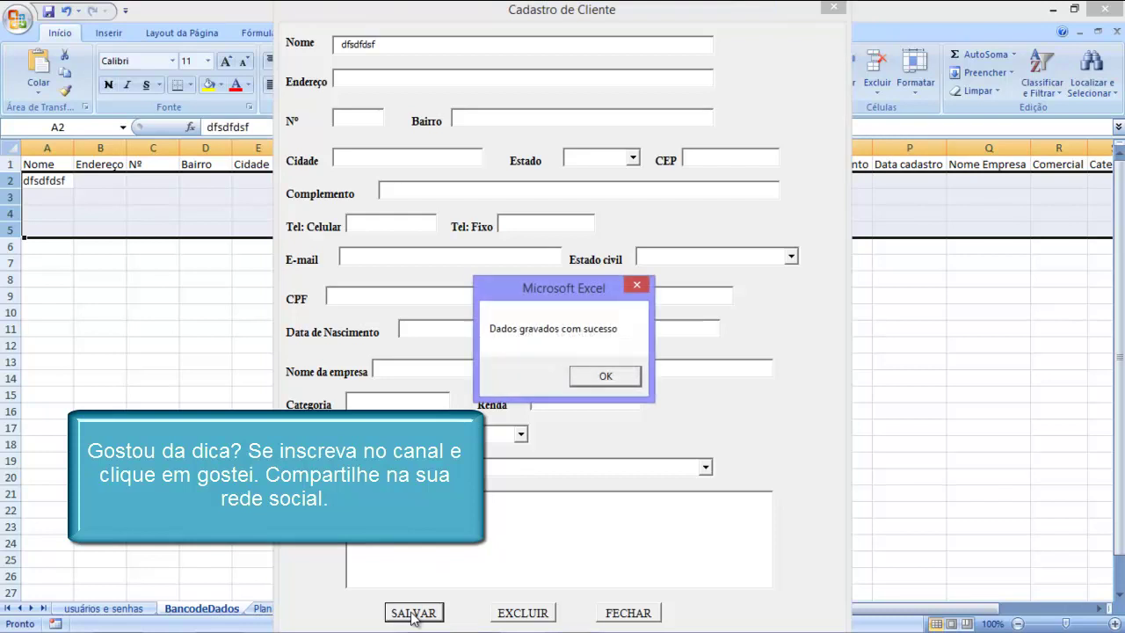